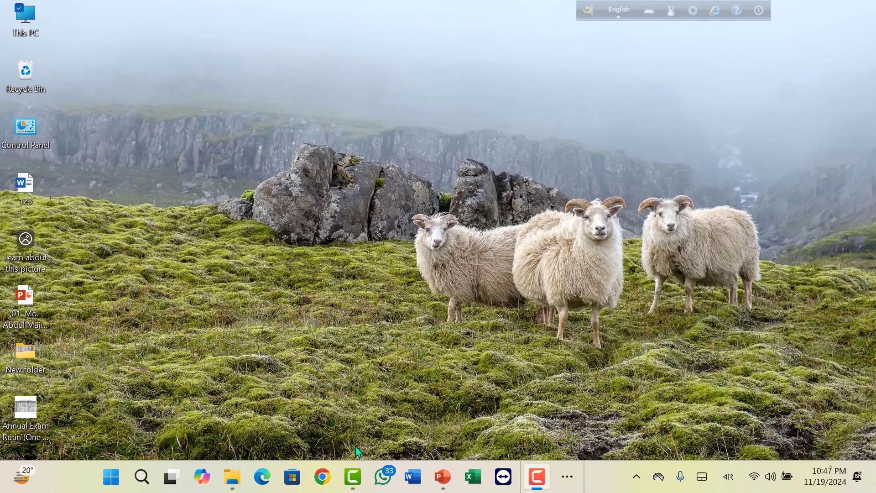
Step: On slide 4, nudge the circular photo slightly right, between the rectangular photo and the star
{"action": "left_click", "coordinate": [442, 477]}
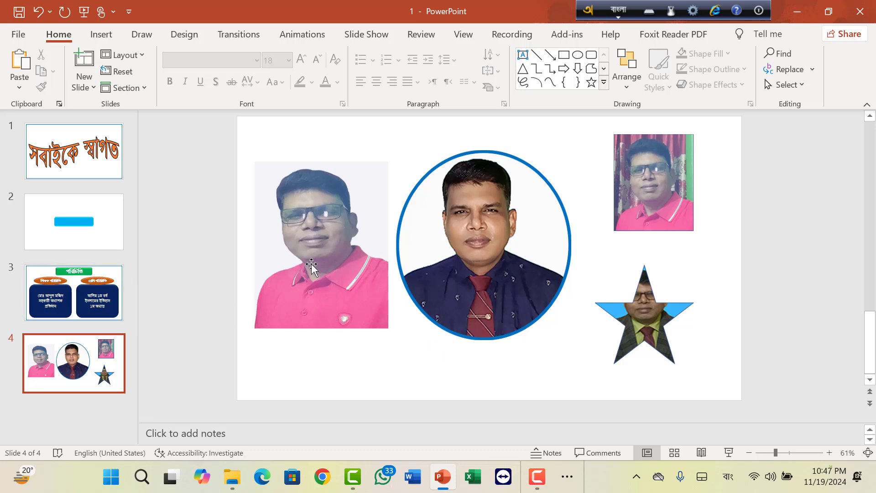
{"action": "left_click", "coordinate": [331, 260]}
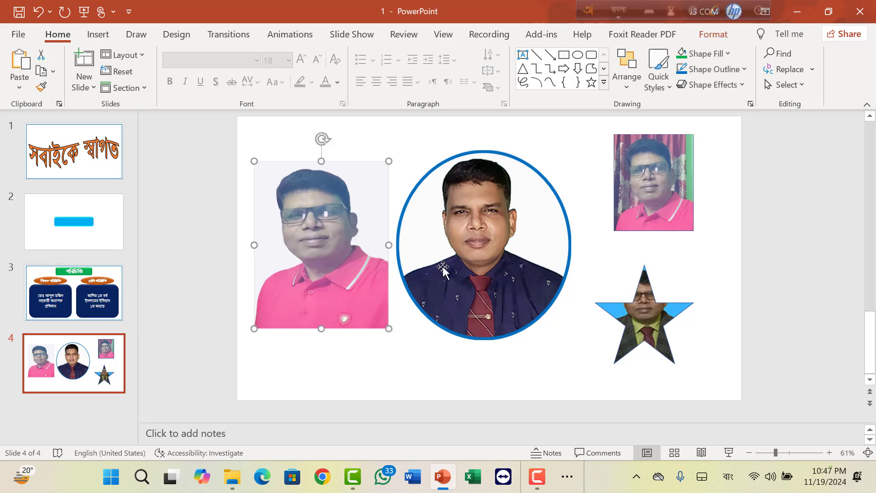
{"action": "left_click", "coordinate": [488, 245]}
{"action": "left_click_drag", "start_coordinate": [488, 245], "coordinate": [495, 245]}
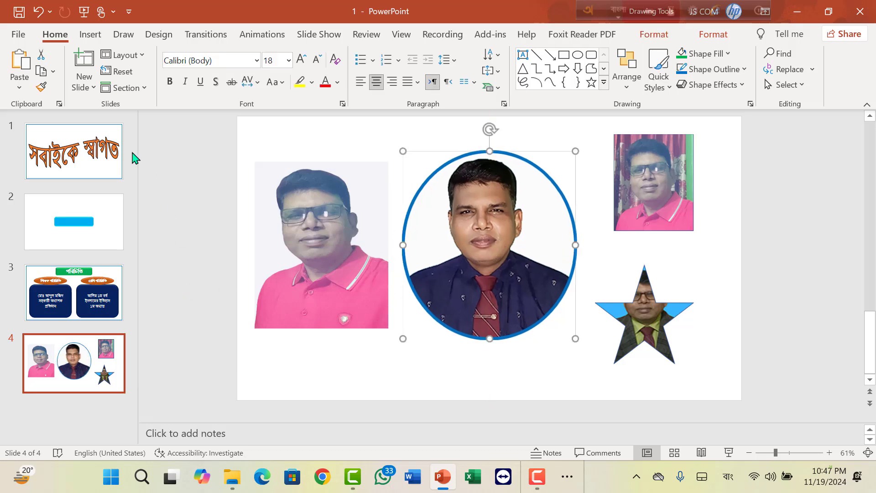
{"action": "left_click", "coordinate": [370, 372]}
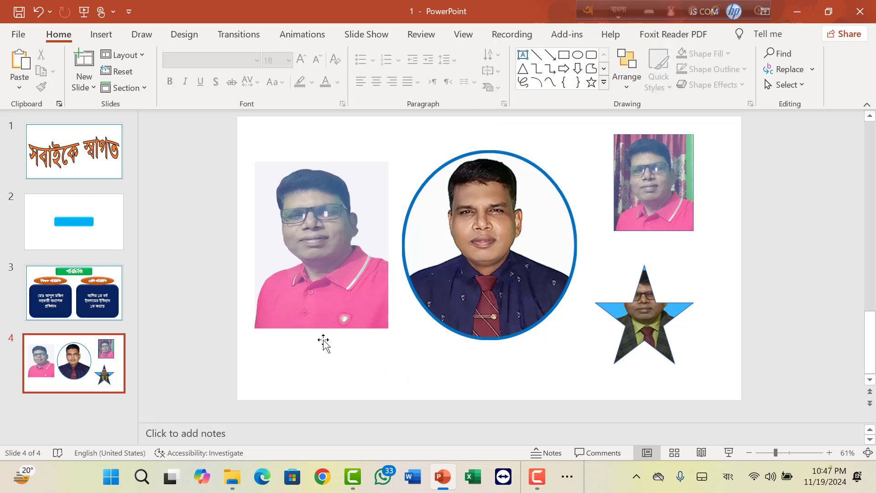
Step: Add a blank fifth slide and open the Insert Video from This Device dialog
{"action": "left_click", "coordinate": [84, 64]}
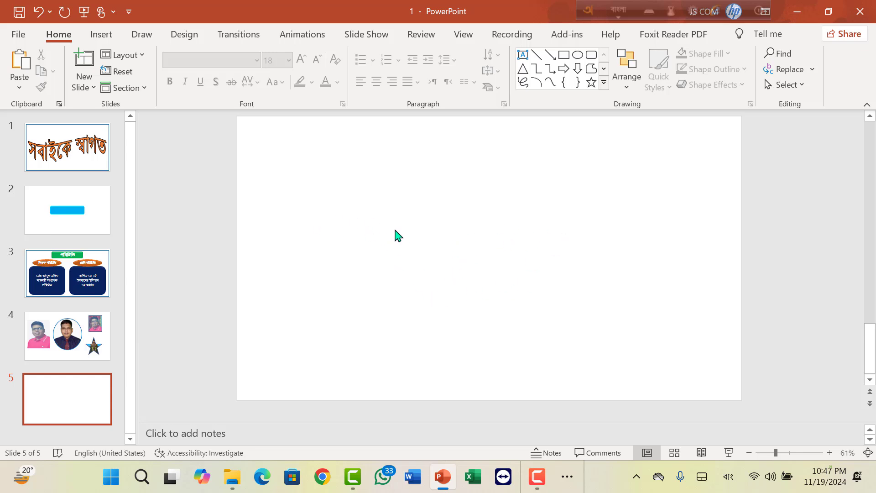
{"action": "left_click", "coordinate": [100, 35]}
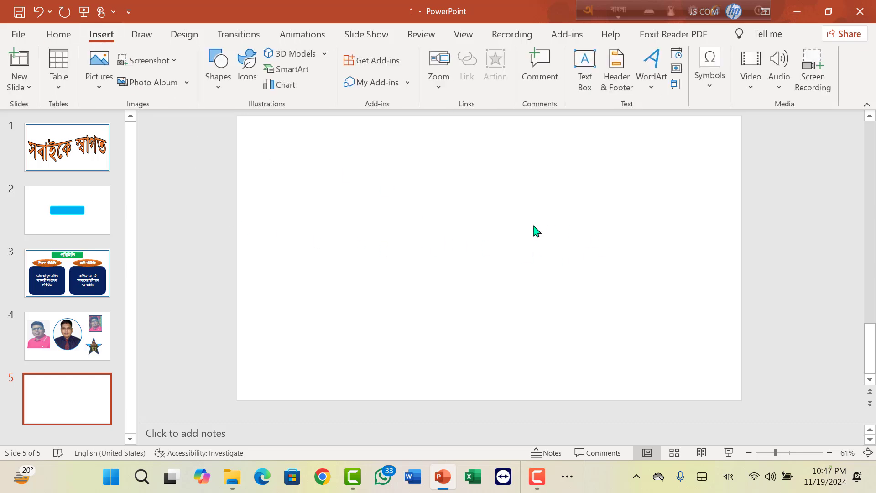
{"action": "left_click", "coordinate": [59, 35]}
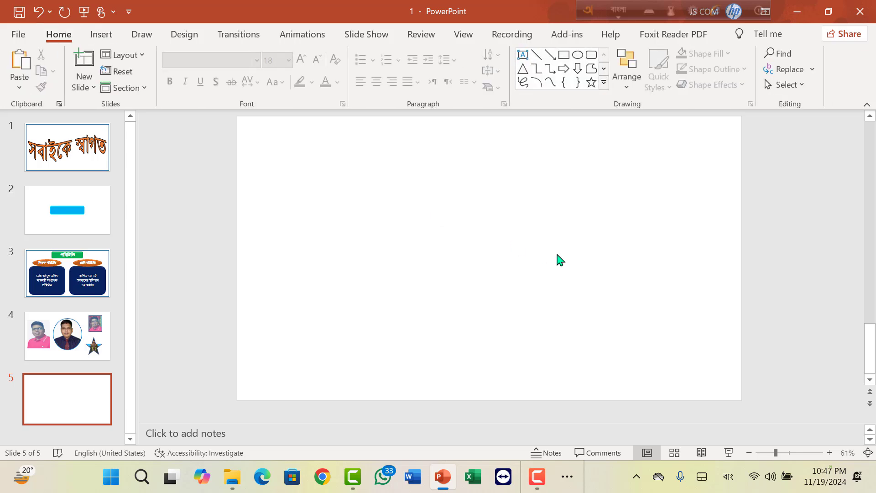
{"action": "left_click", "coordinate": [103, 35]}
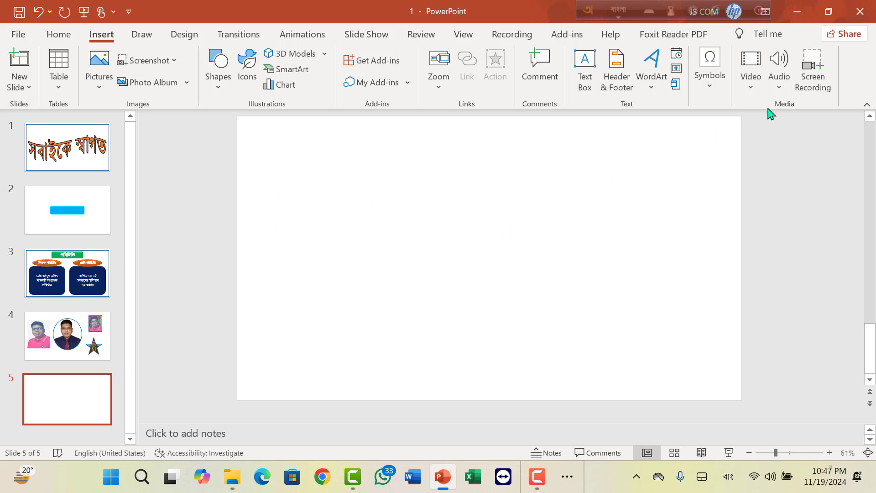
{"action": "left_click", "coordinate": [752, 90]}
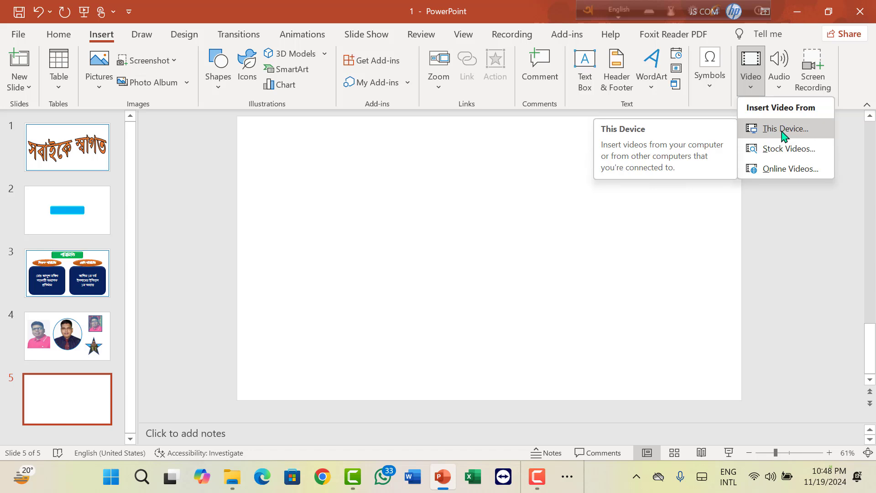
{"action": "left_click", "coordinate": [781, 131]}
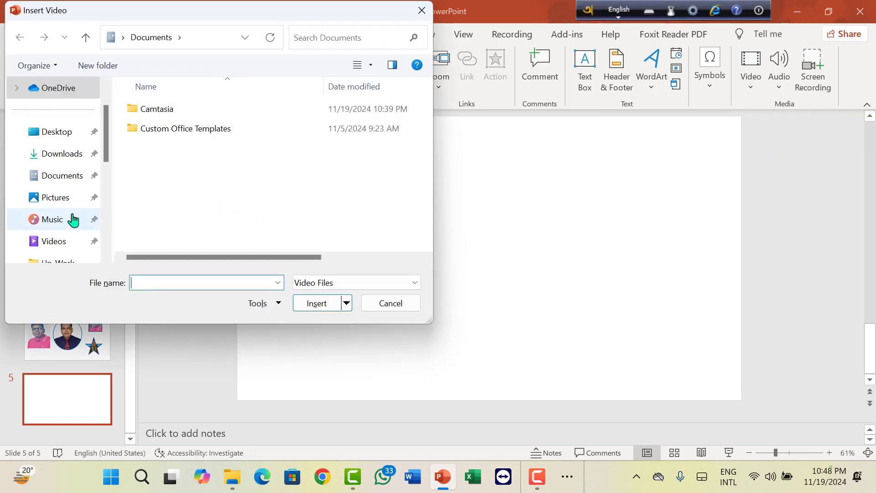
Step: Browse to the YouTube Tutorial-PowerPoint folder on Personal (D:) and select the EFT video
{"action": "scroll", "coordinate": [71, 219], "scroll_direction": "down", "scroll_amount": 1}
{"action": "scroll", "coordinate": [190, 206], "scroll_direction": "right", "scroll_amount": 2}
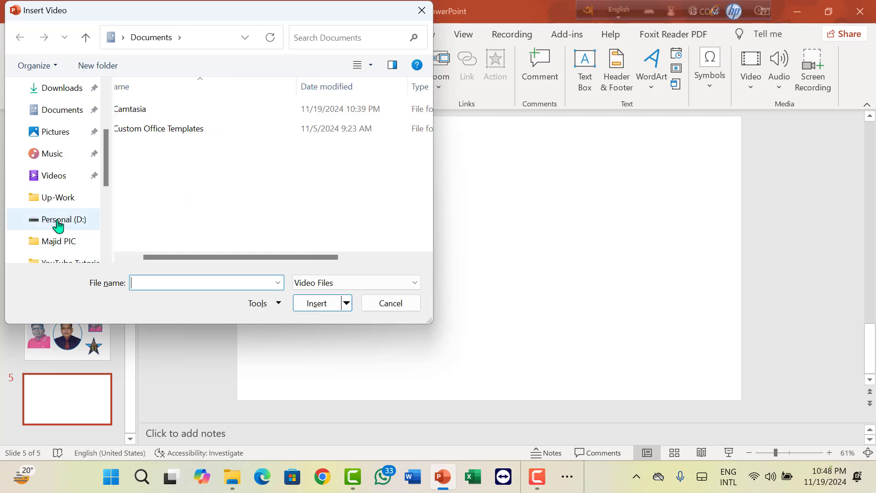
{"action": "left_click", "coordinate": [58, 220]}
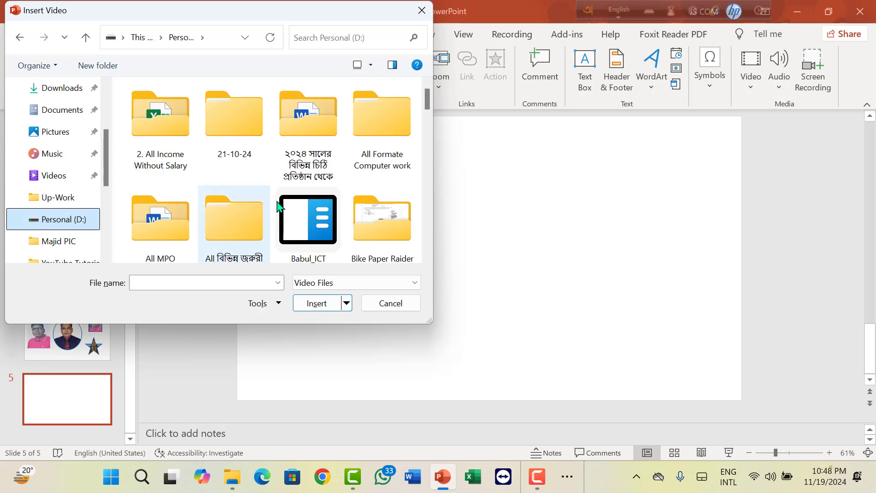
{"action": "scroll", "coordinate": [250, 201], "scroll_direction": "down", "scroll_amount": 1}
{"action": "scroll", "coordinate": [250, 201], "scroll_direction": "down", "scroll_amount": 1}
{"action": "scroll", "coordinate": [251, 196], "scroll_direction": "down", "scroll_amount": 1}
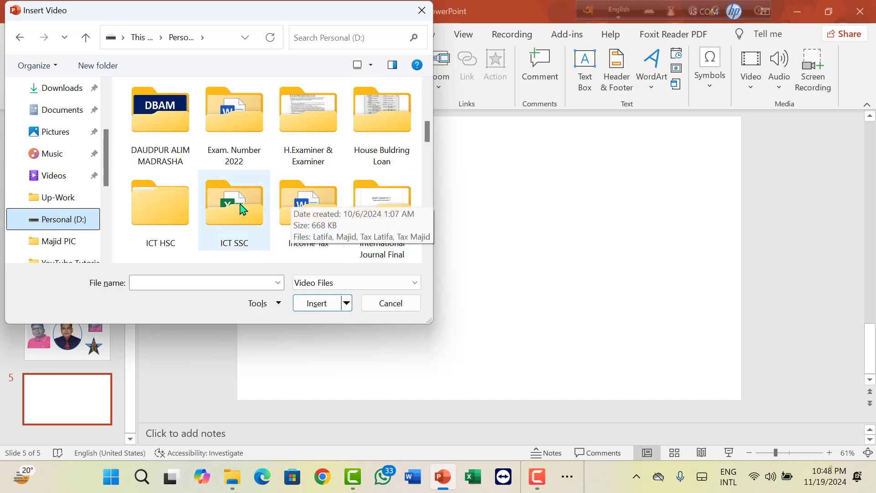
{"action": "scroll", "coordinate": [253, 187], "scroll_direction": "down", "scroll_amount": 1}
{"action": "scroll", "coordinate": [250, 183], "scroll_direction": "down", "scroll_amount": 2}
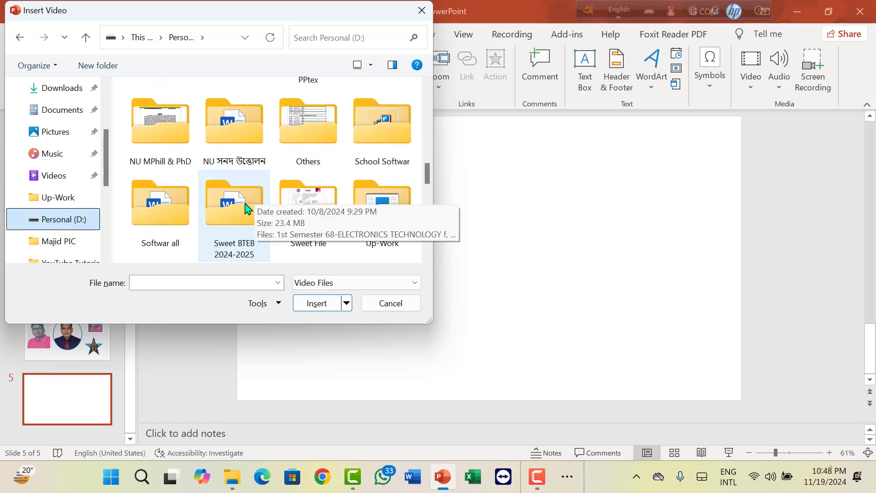
{"action": "scroll", "coordinate": [245, 205], "scroll_direction": "down", "scroll_amount": 1}
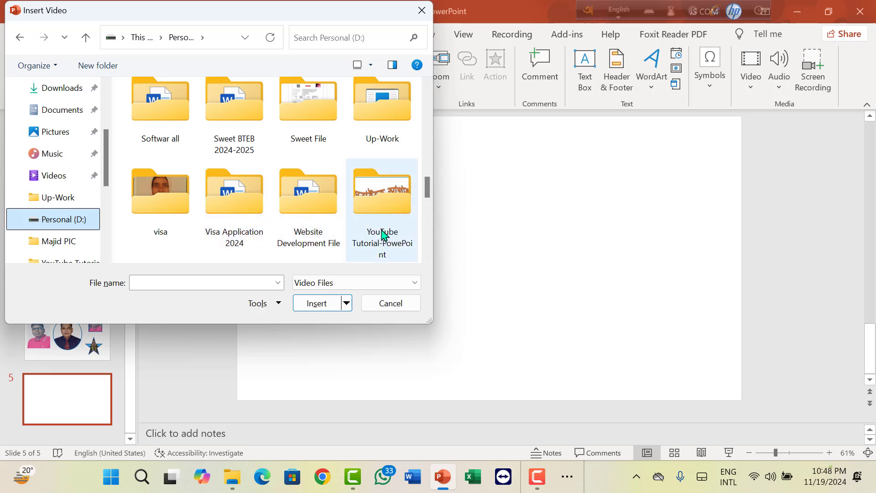
{"action": "double_click", "coordinate": [382, 233]}
{"action": "scroll", "coordinate": [249, 176], "scroll_direction": "down", "scroll_amount": 2}
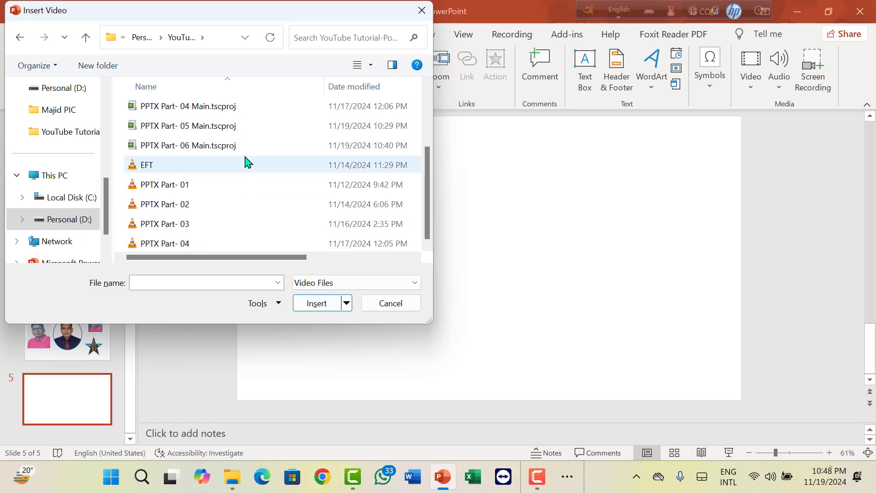
{"action": "left_click", "coordinate": [176, 169]}
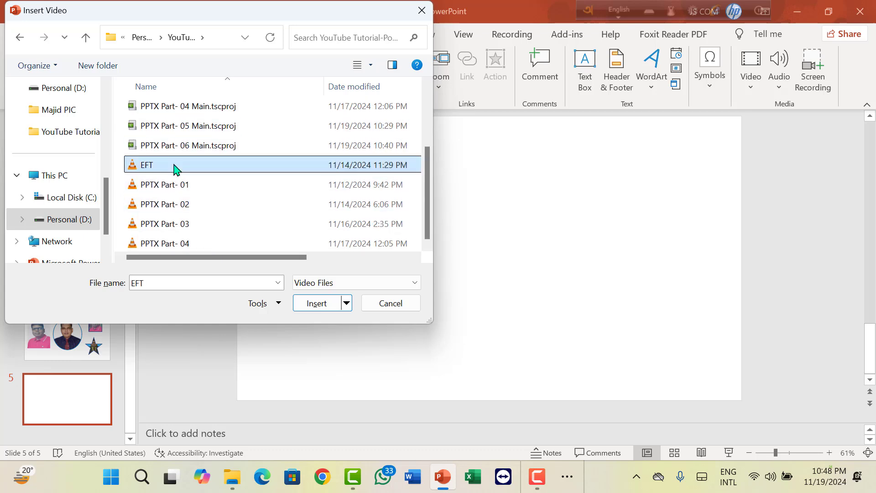
Step: Insert EFT onto slide 5 as a full-slide 7.5" × 13.33" video and preview it in Slide Show
{"action": "left_click", "coordinate": [317, 304]}
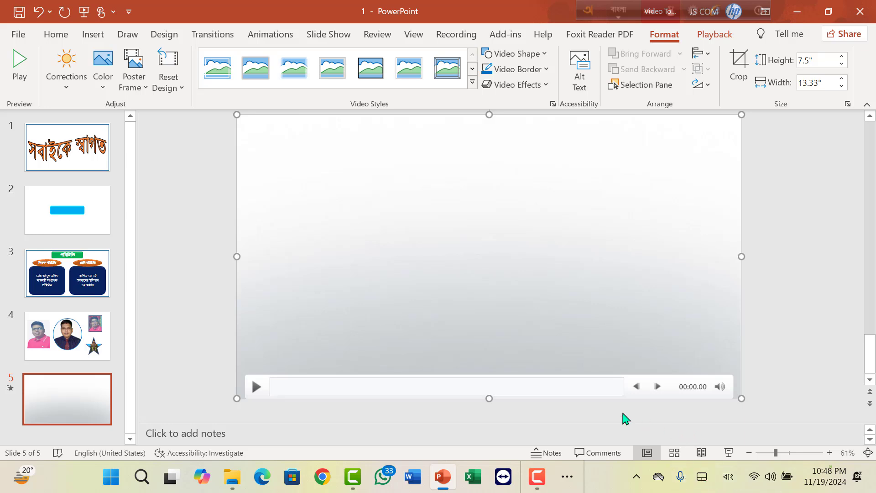
{"action": "key", "text": "ctrl+alt+b"}
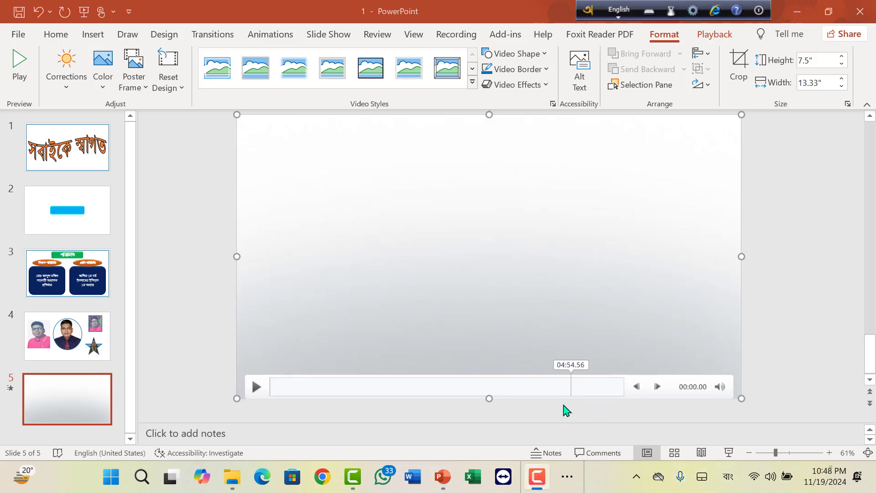
{"action": "left_click", "coordinate": [729, 453]}
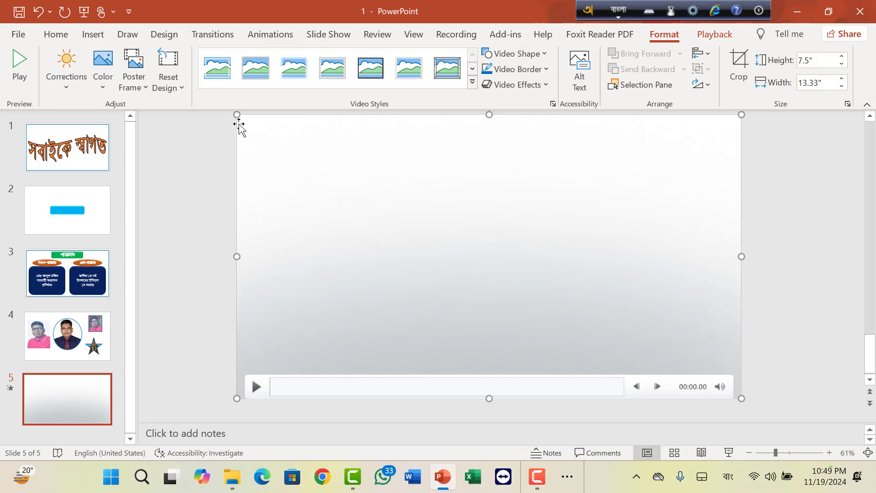
Step: Resize the slide 5 video to 4.46" × 7.93" and position it near the slide centre
{"action": "mouse_move", "coordinate": [237, 116]}
{"action": "left_mouse_down"}
{"action": "mouse_move", "coordinate": [268, 141]}
{"action": "mouse_move", "coordinate": [388, 189]}
{"action": "mouse_move", "coordinate": [362, 184]}
{"action": "left_mouse_up"}
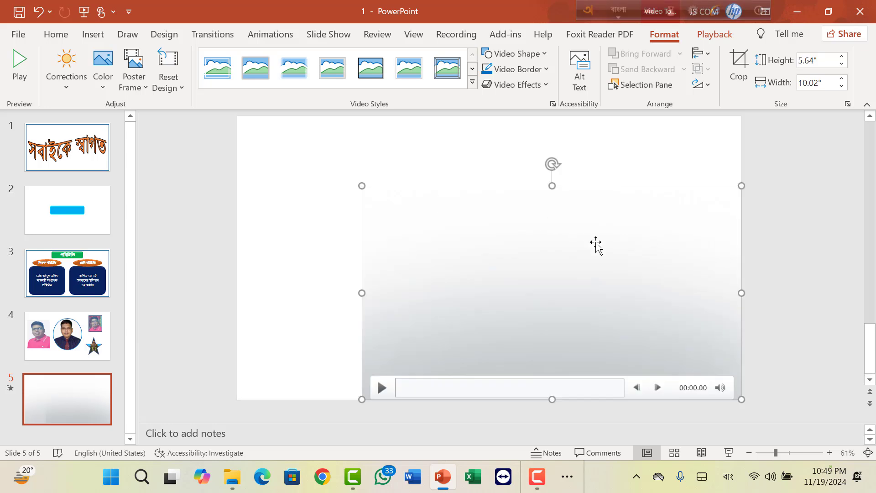
{"action": "left_click_drag", "start_coordinate": [596, 244], "coordinate": [530, 210]}
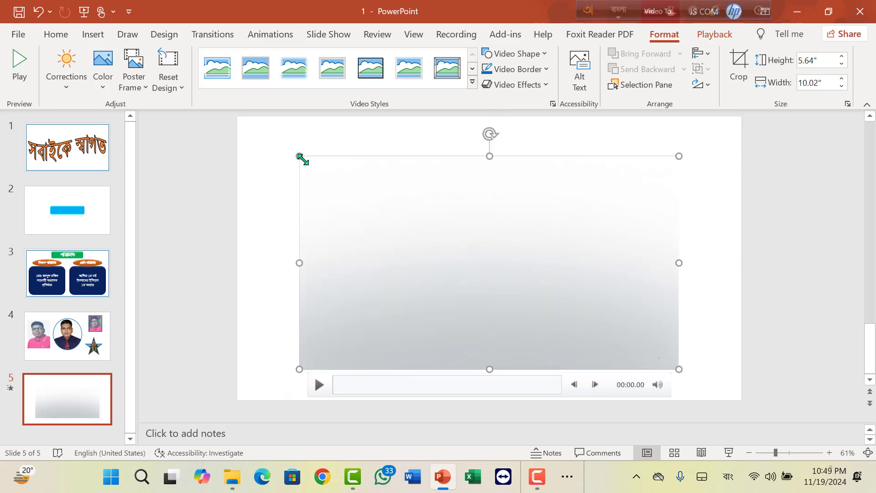
{"action": "mouse_move", "coordinate": [299, 156]}
{"action": "left_mouse_down"}
{"action": "mouse_move", "coordinate": [376, 226]}
{"action": "mouse_move", "coordinate": [392, 228]}
{"action": "left_mouse_up"}
{"action": "left_click_drag", "start_coordinate": [515, 297], "coordinate": [391, 266]}
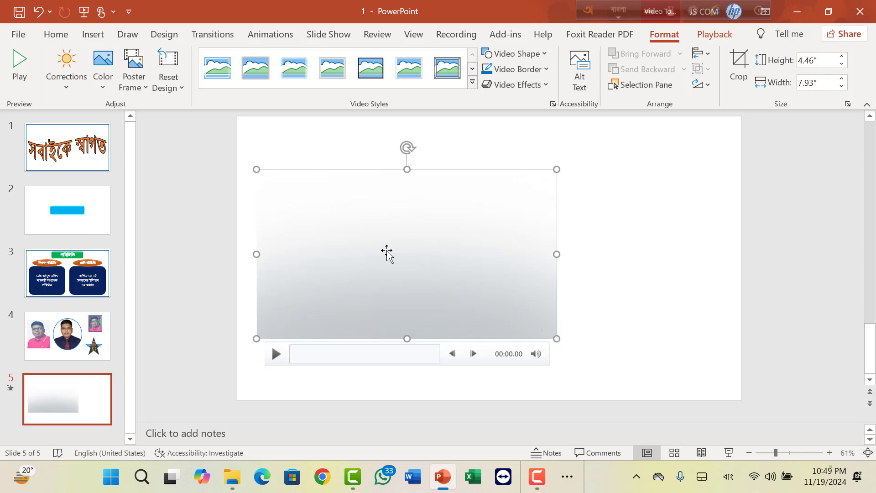
{"action": "left_click_drag", "start_coordinate": [430, 241], "coordinate": [513, 277]}
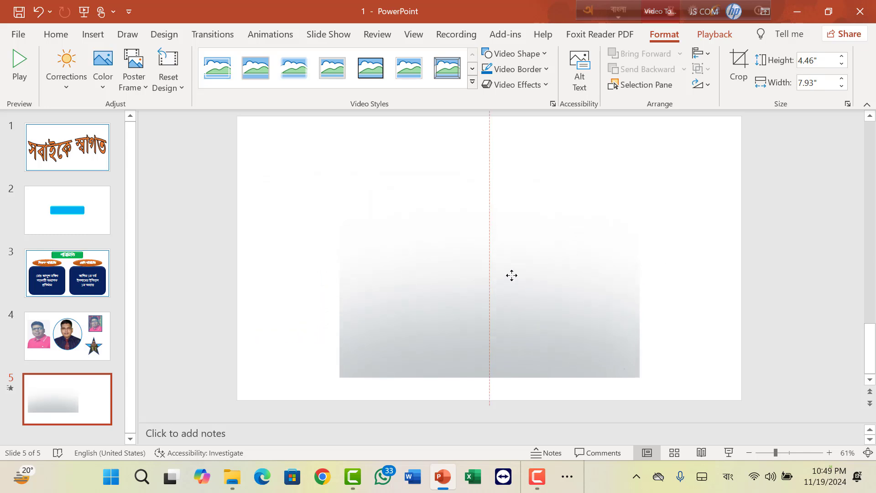
{"action": "mouse_move", "coordinate": [512, 277]}
{"action": "left_mouse_down"}
{"action": "mouse_move", "coordinate": [510, 257]}
{"action": "mouse_move", "coordinate": [518, 250]}
{"action": "left_mouse_up"}
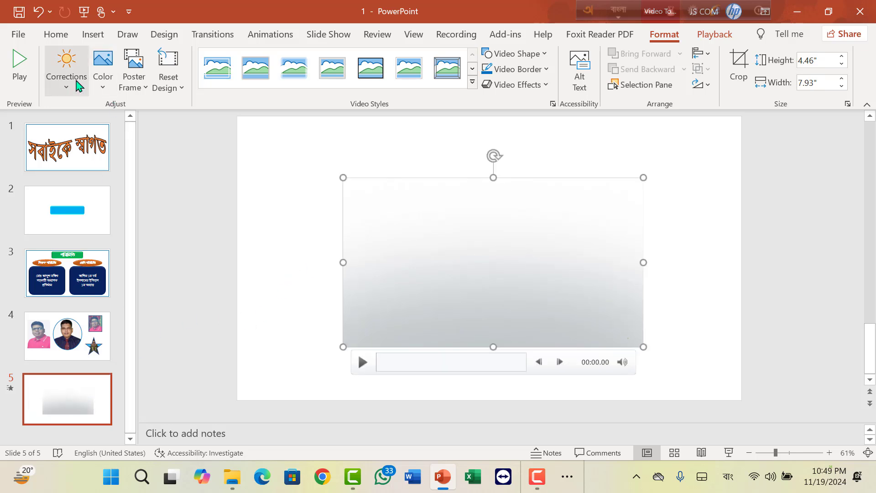
{"action": "left_click", "coordinate": [55, 35]}
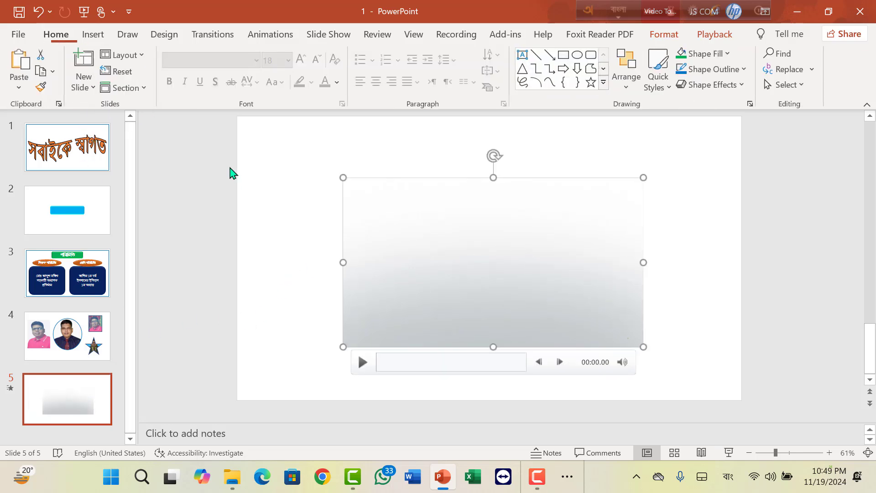
{"action": "left_click", "coordinate": [77, 67]}
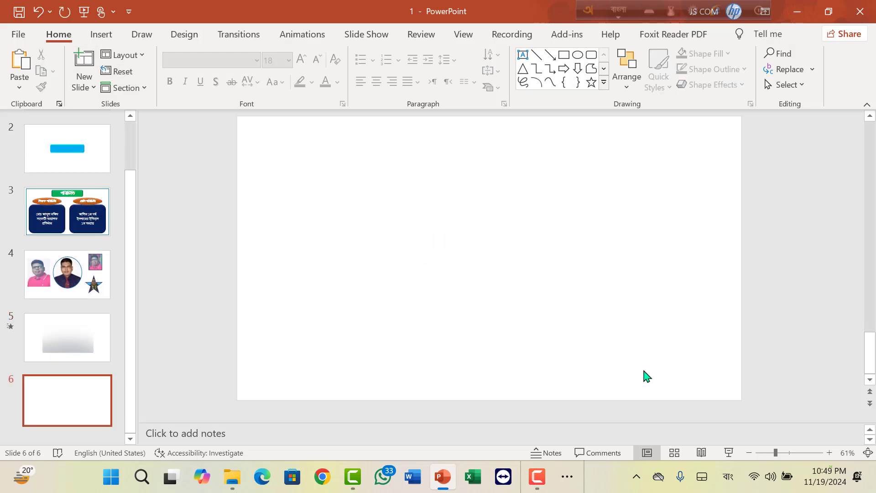
{"action": "key", "text": "ctrl+alt+b"}
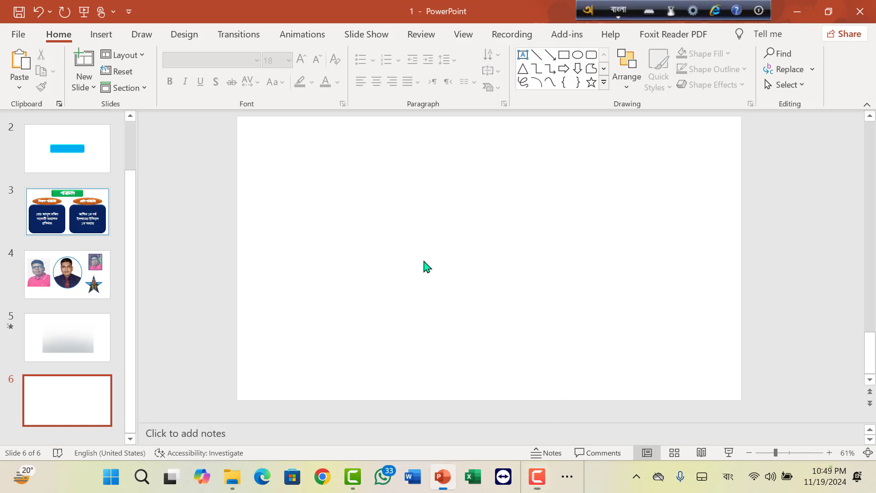
{"action": "left_click", "coordinate": [102, 35]}
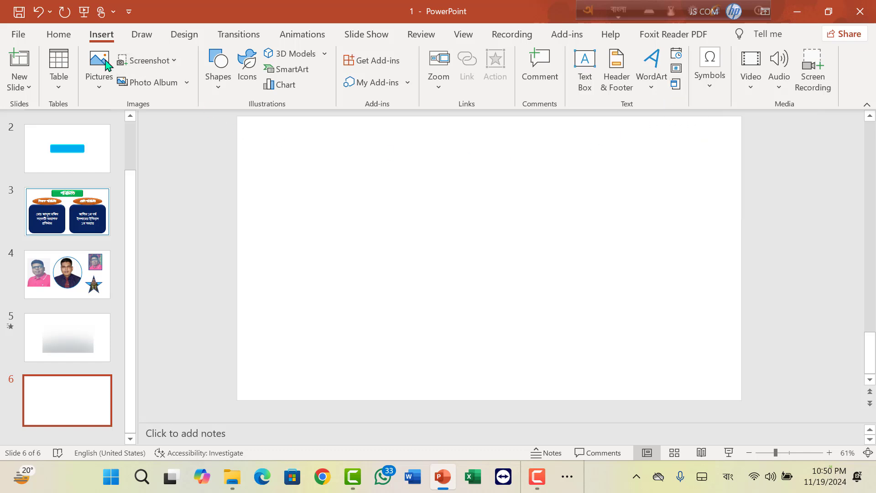
{"action": "left_click", "coordinate": [59, 35]}
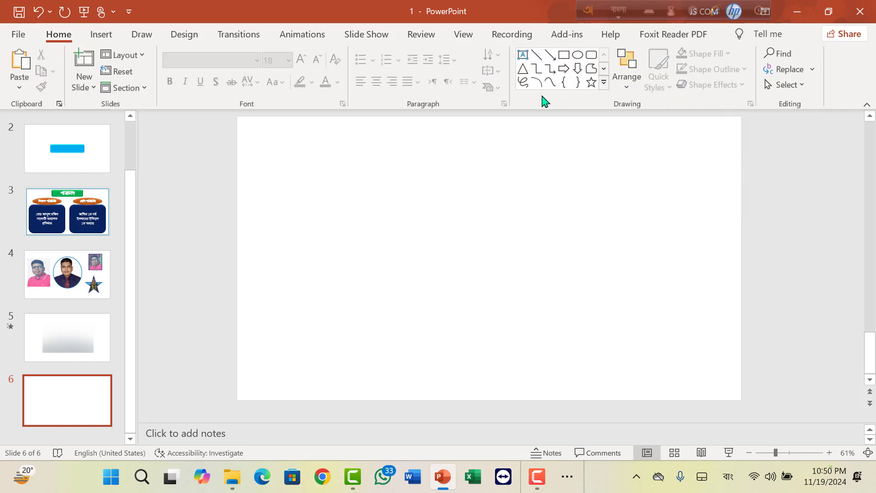
{"action": "left_click", "coordinate": [107, 36]}
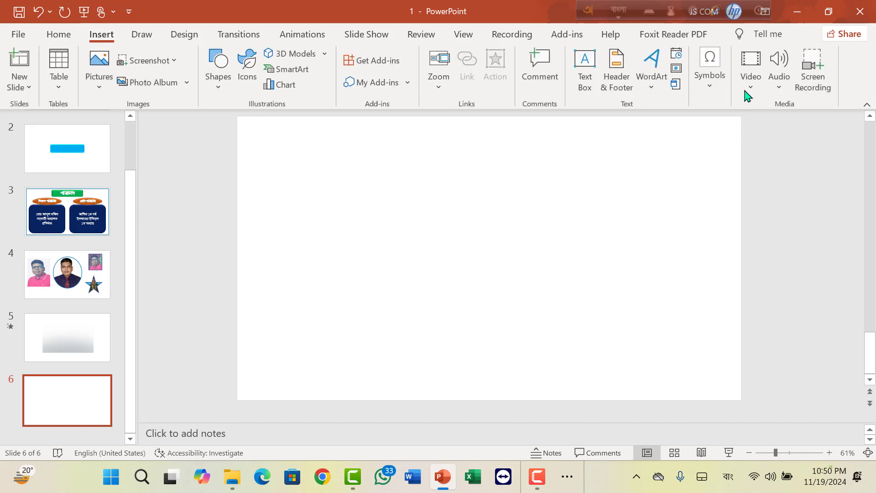
Step: Embed EFT.mp4 on slide 6 through Insert Object, Create from file, with Display as icon ticked
{"action": "left_click", "coordinate": [677, 87]}
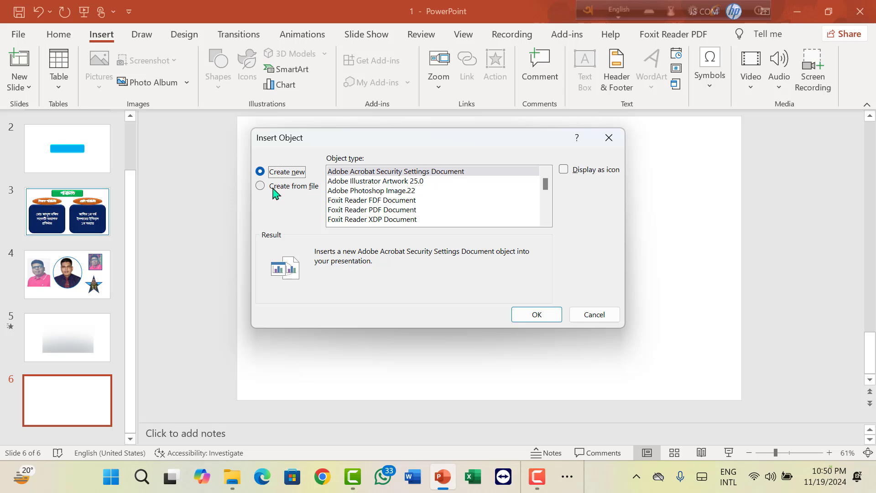
{"action": "left_click", "coordinate": [274, 187]}
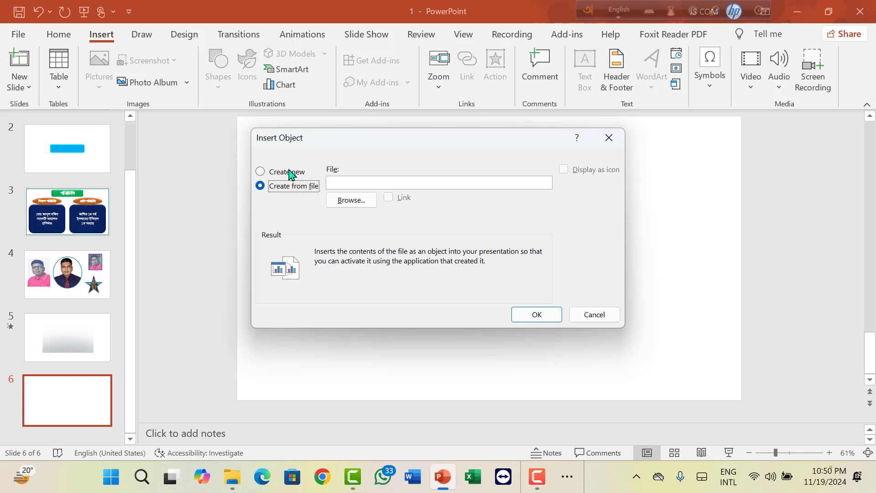
{"action": "left_click", "coordinate": [351, 201]}
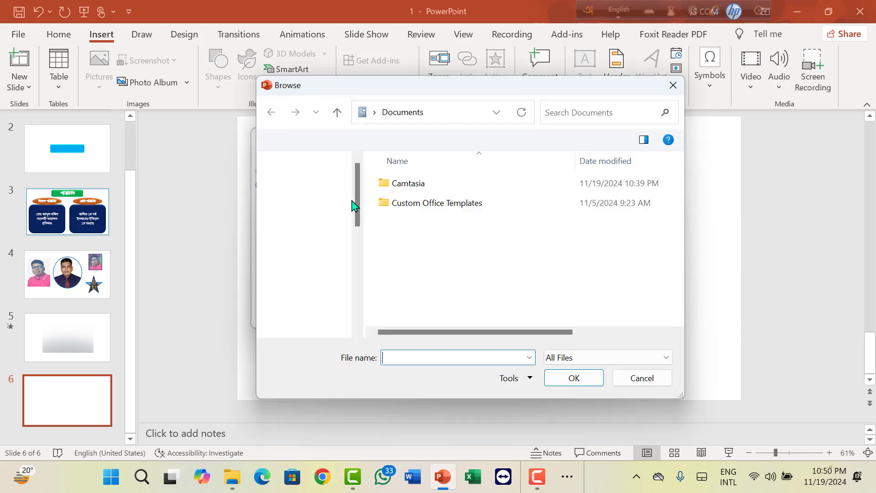
{"action": "scroll", "coordinate": [307, 259], "scroll_direction": "down", "scroll_amount": 3}
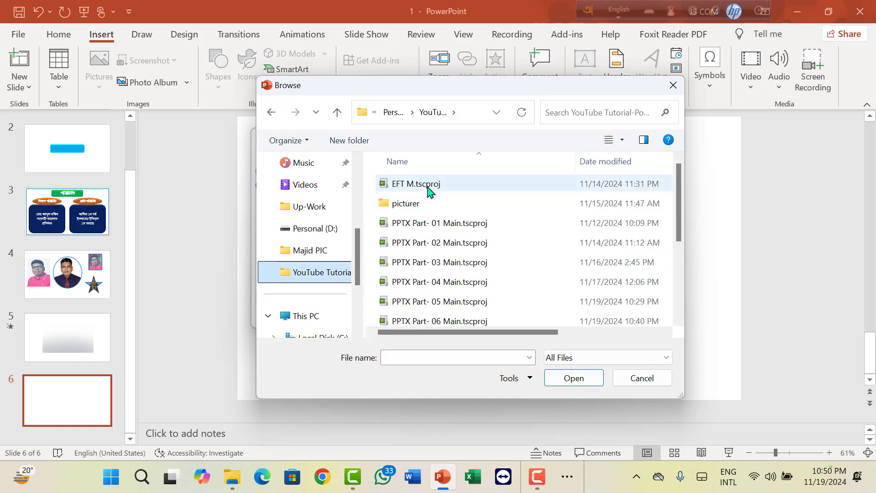
{"action": "scroll", "coordinate": [470, 239], "scroll_direction": "down", "scroll_amount": 2}
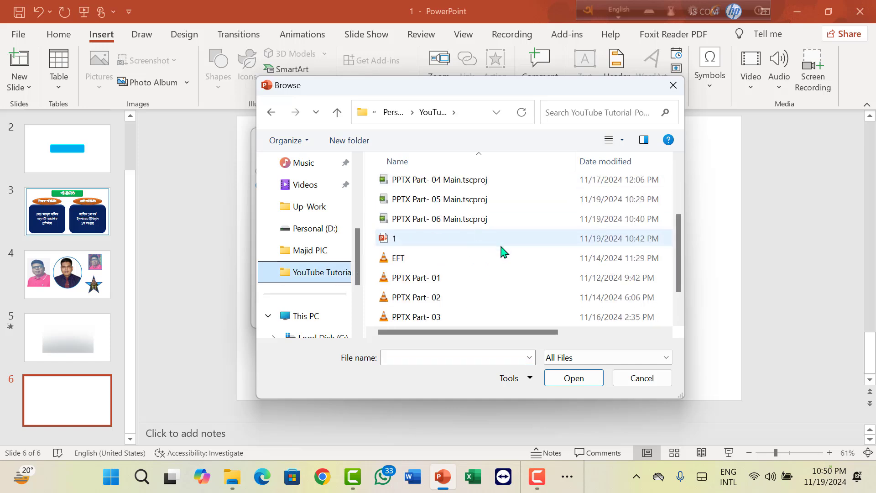
{"action": "left_click", "coordinate": [413, 258]}
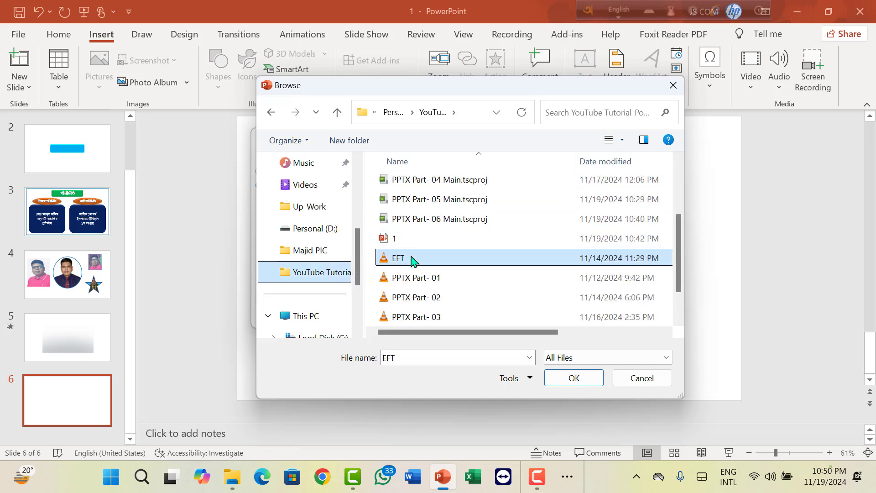
{"action": "left_click", "coordinate": [574, 378]}
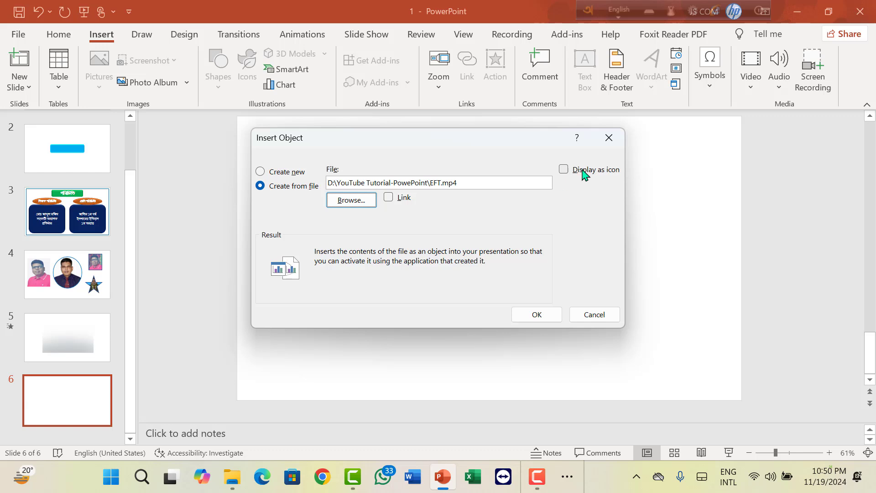
{"action": "left_click", "coordinate": [564, 171]}
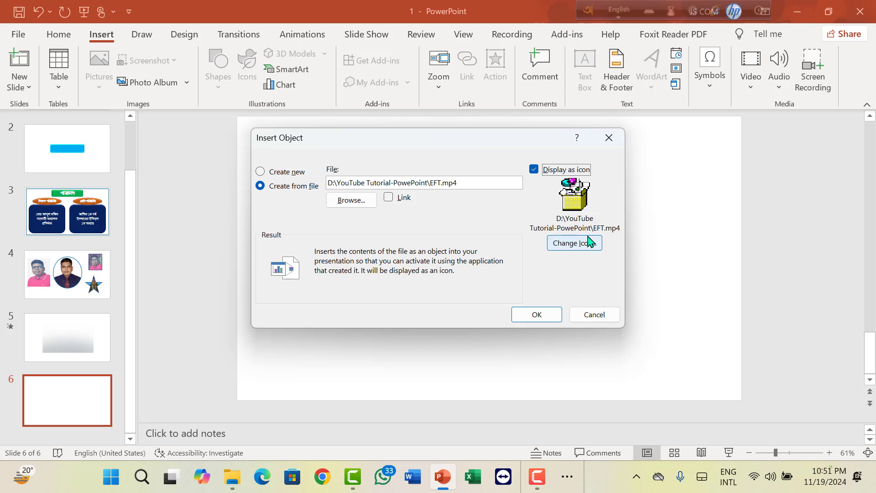
{"action": "left_click", "coordinate": [537, 316]}
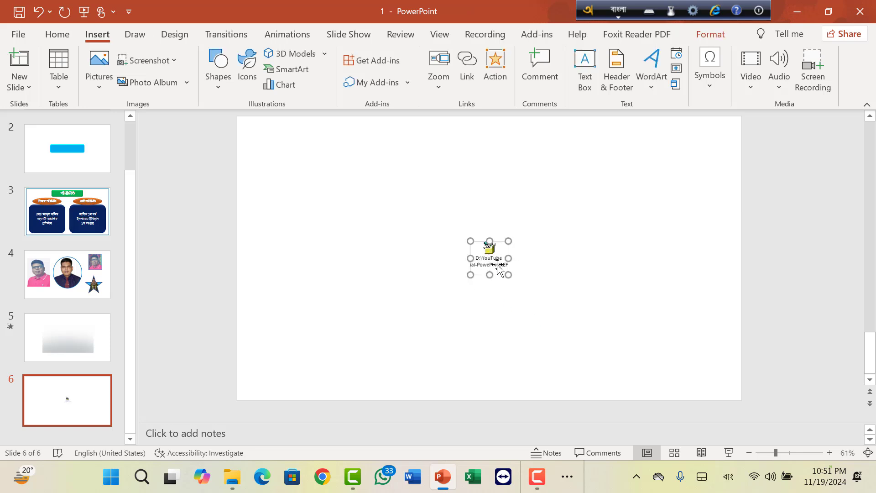
Step: Centre the EFT.mp4 icon and give it an Activate Contents click action
{"action": "left_click_drag", "start_coordinate": [490, 258], "coordinate": [488, 251]}
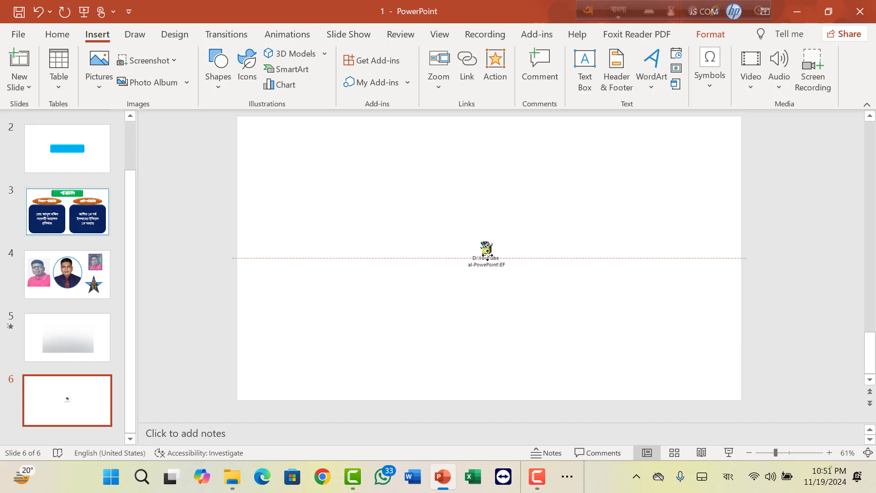
{"action": "left_click_drag", "start_coordinate": [488, 252], "coordinate": [490, 255]}
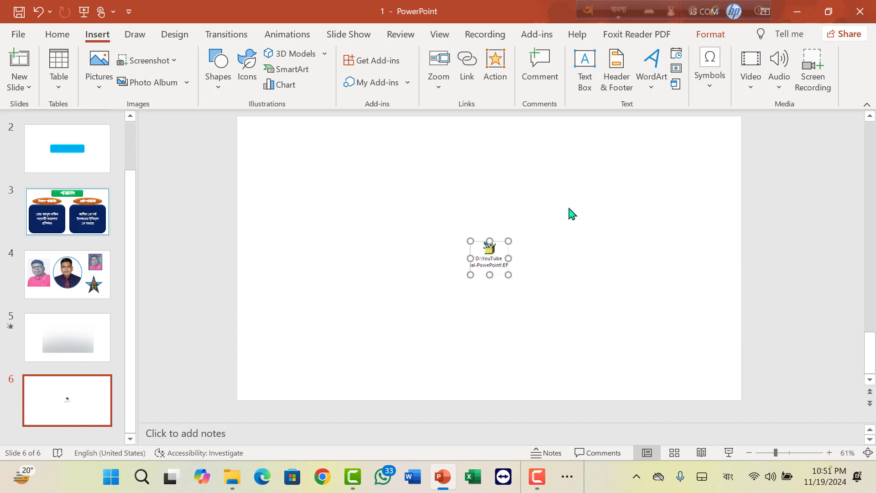
{"action": "left_click", "coordinate": [502, 77]}
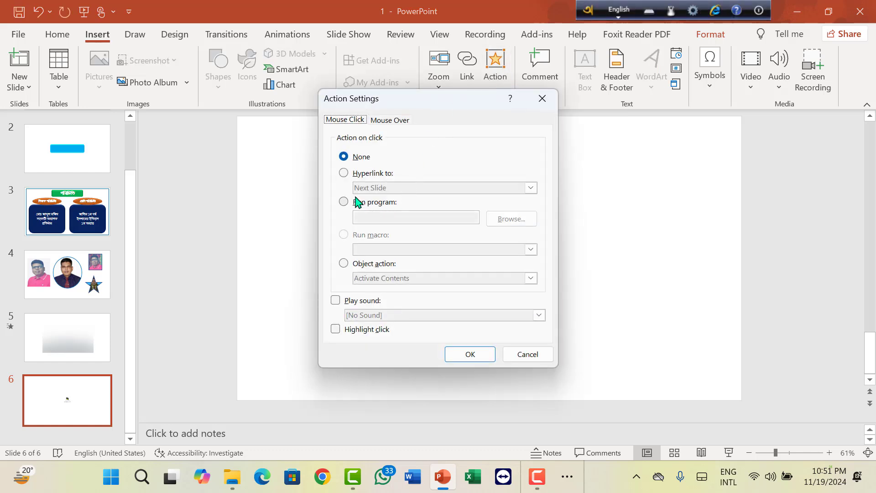
{"action": "left_click", "coordinate": [349, 269]}
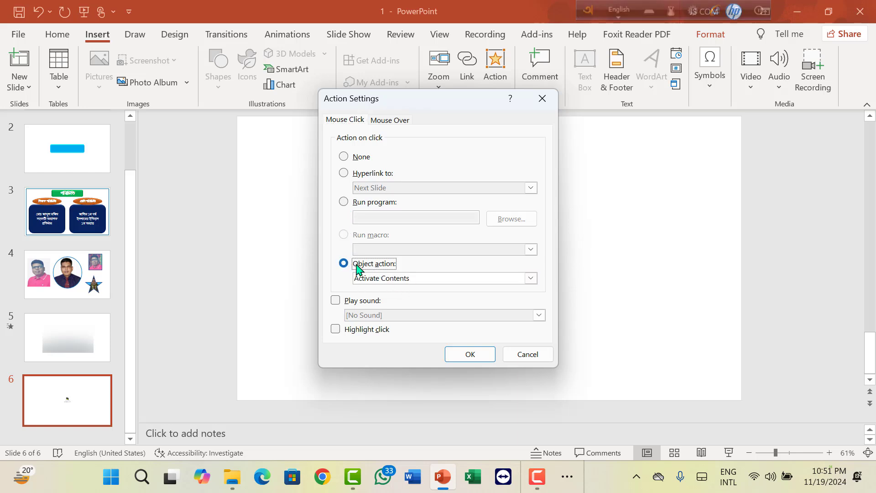
{"action": "left_click", "coordinate": [473, 358]}
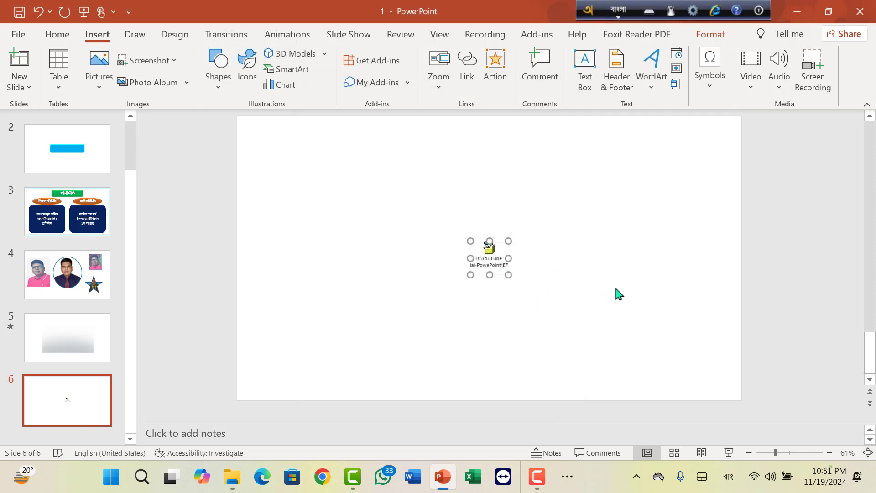
Step: Run the show from slide 5, click the slide 6 video icon, and enable the blocked object action
{"action": "left_click", "coordinate": [588, 302]}
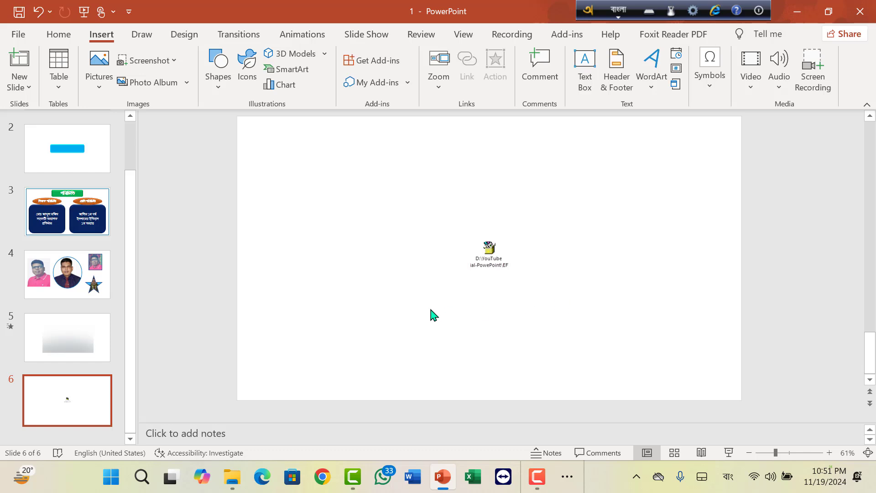
{"action": "left_click", "coordinate": [66, 340]}
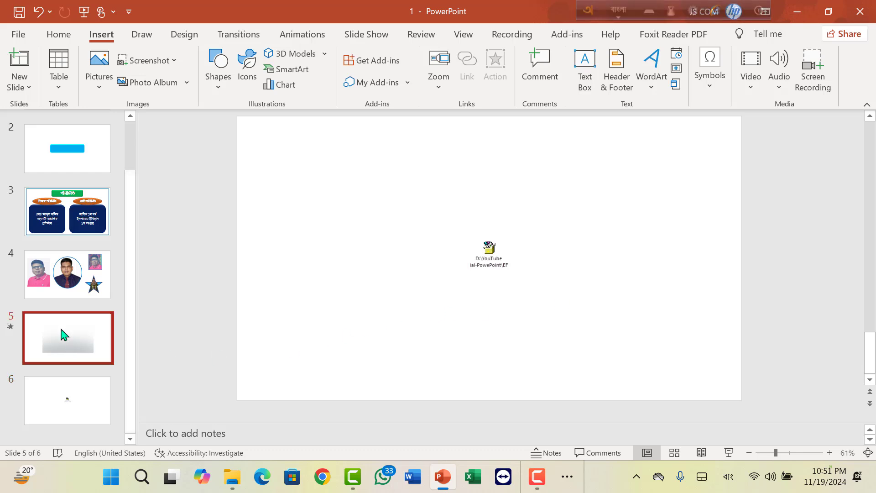
{"action": "left_click", "coordinate": [729, 453]}
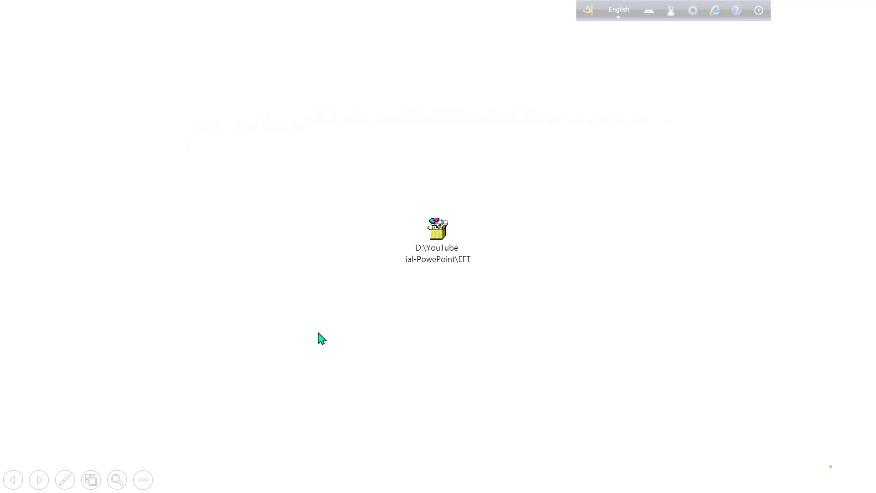
{"action": "left_click", "coordinate": [433, 250]}
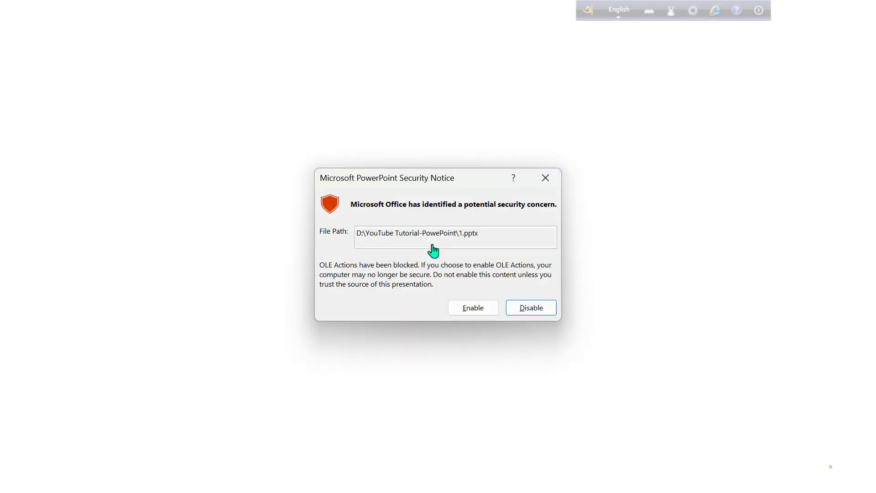
{"action": "left_click", "coordinate": [474, 309]}
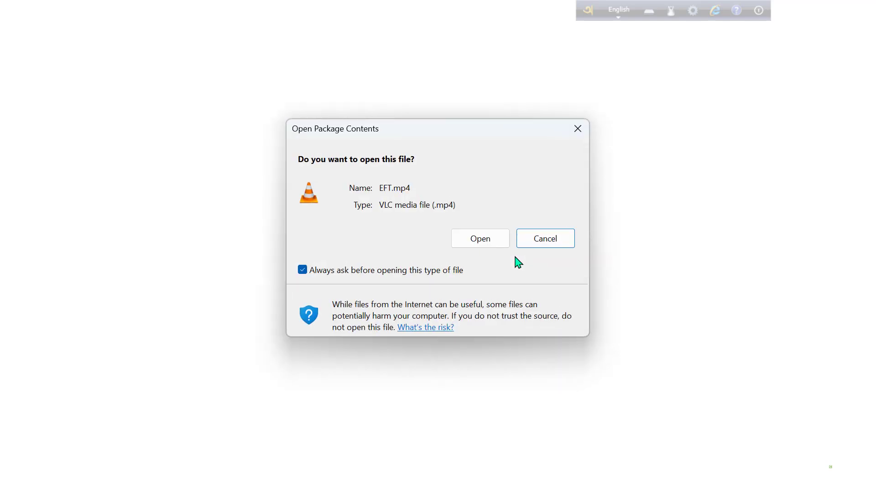
Step: Open EFT.mp4 from Open Package Contents, watch it in VLC, then close VLC
{"action": "left_click", "coordinate": [476, 246]}
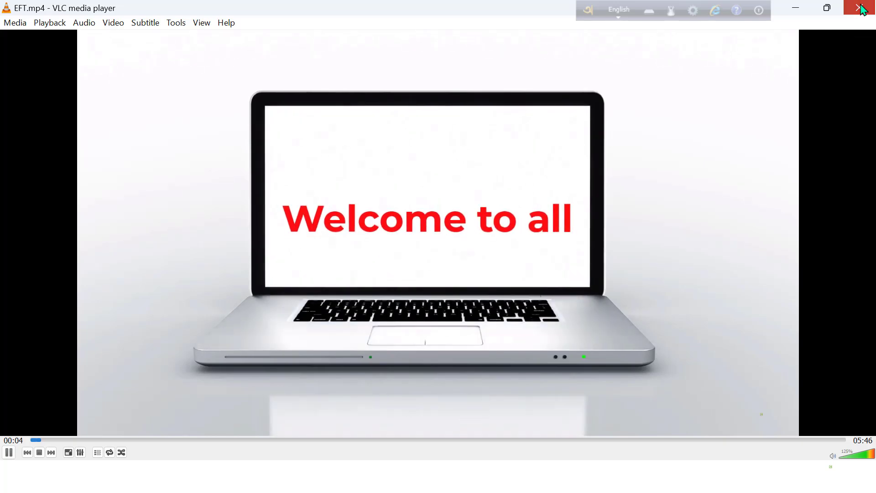
{"action": "left_click", "coordinate": [862, 9]}
Step: End the slide show and check the video on slide 5
{"action": "key", "text": "Escape"}
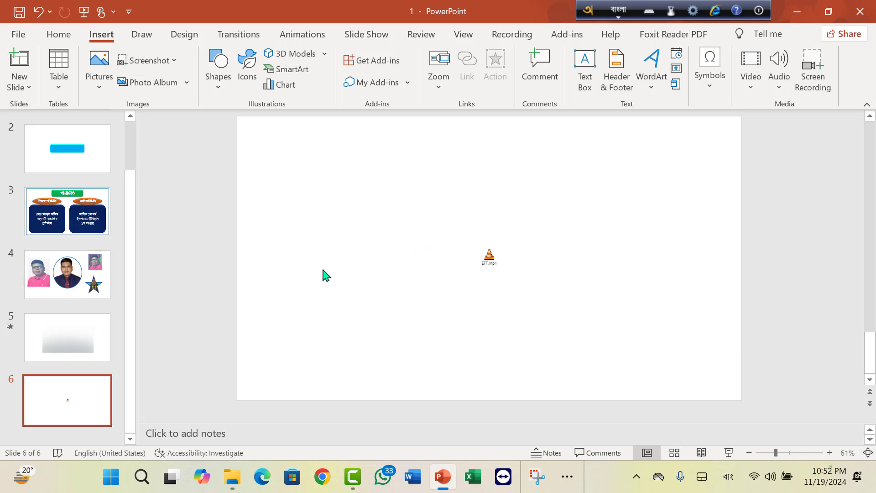
{"action": "left_click", "coordinate": [59, 336]}
{"action": "left_click", "coordinate": [432, 239]}
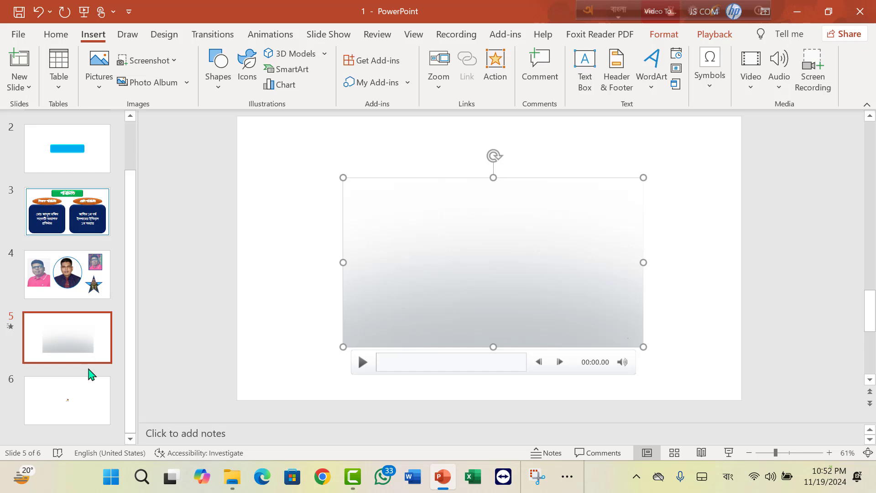
{"action": "left_click", "coordinate": [69, 410]}
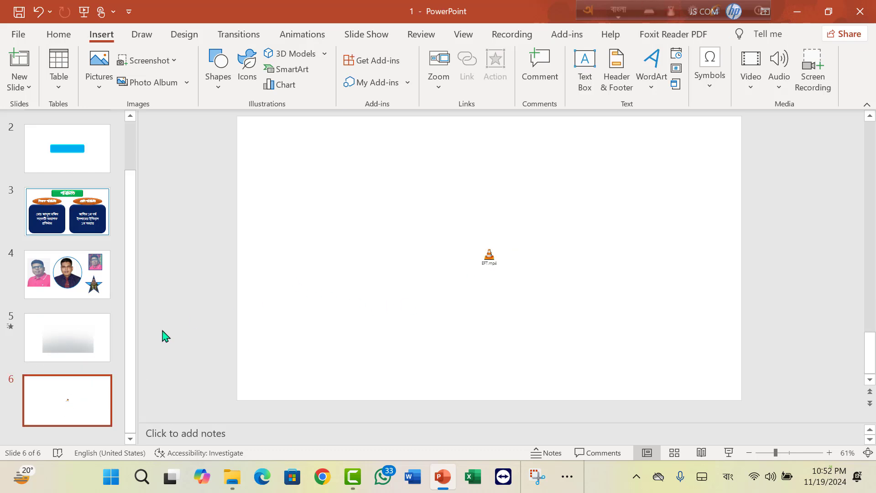
Step: On slide 6, drag the EFT.mp4 icon to the top-left, then back to the slide centre
{"action": "left_click", "coordinate": [68, 399]}
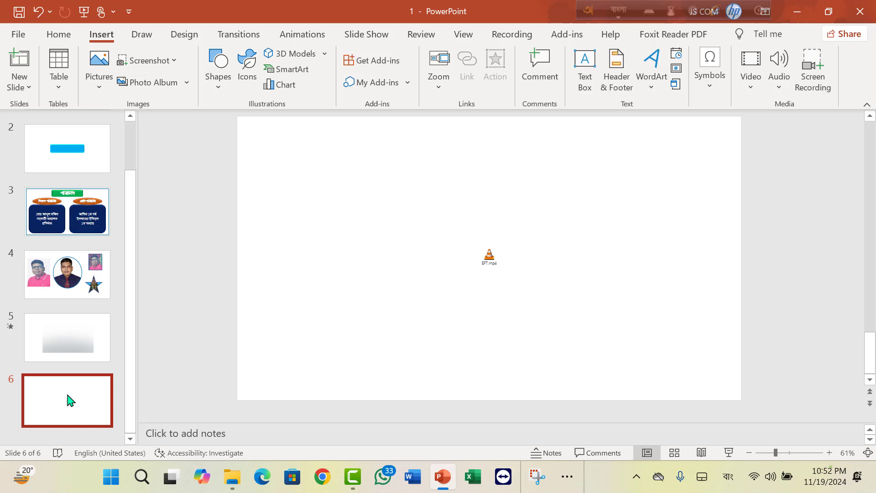
{"action": "left_click", "coordinate": [489, 258]}
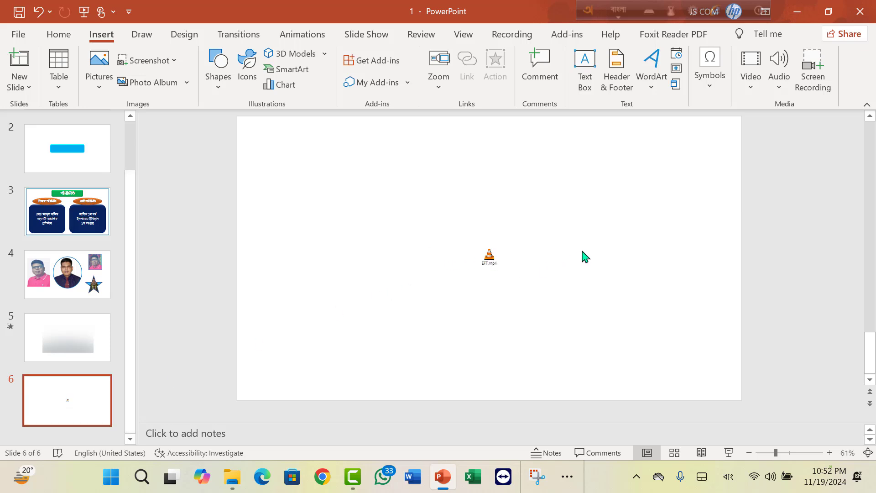
{"action": "left_click", "coordinate": [500, 266]}
{"action": "left_click_drag", "start_coordinate": [502, 268], "coordinate": [271, 147]}
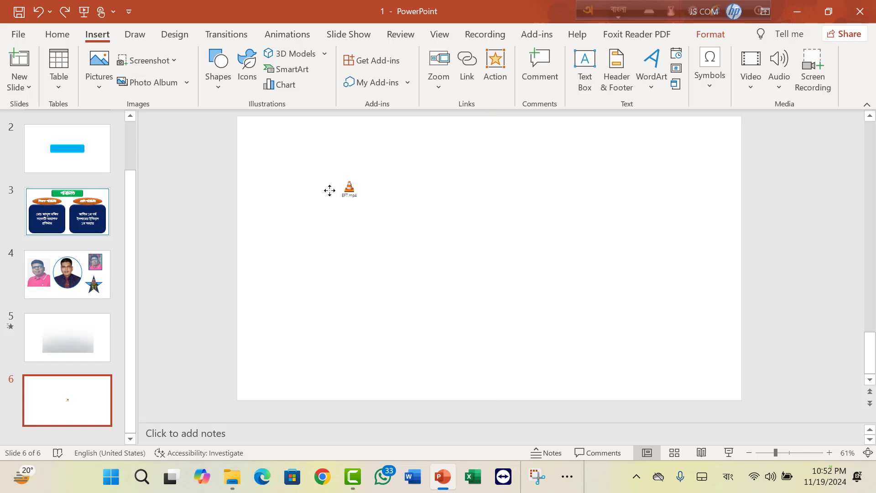
{"action": "left_click", "coordinate": [528, 267]}
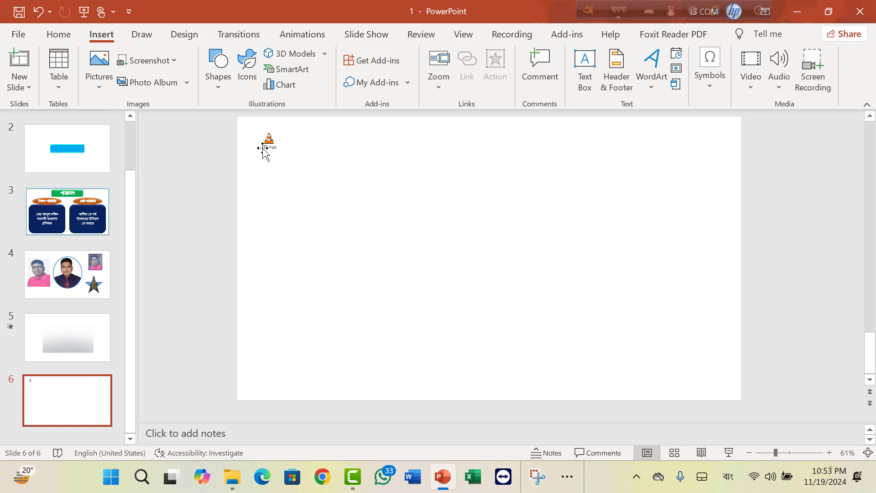
{"action": "left_click_drag", "start_coordinate": [266, 139], "coordinate": [489, 250]}
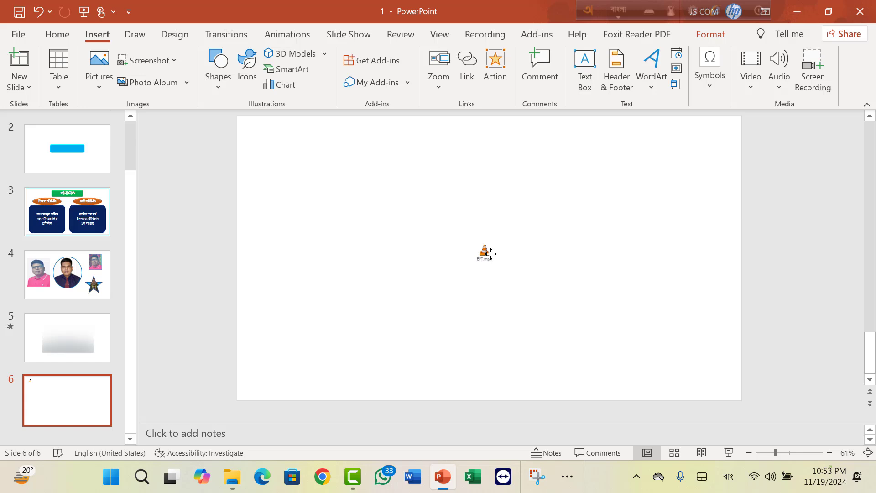
{"action": "left_click_drag", "start_coordinate": [490, 250], "coordinate": [489, 249]}
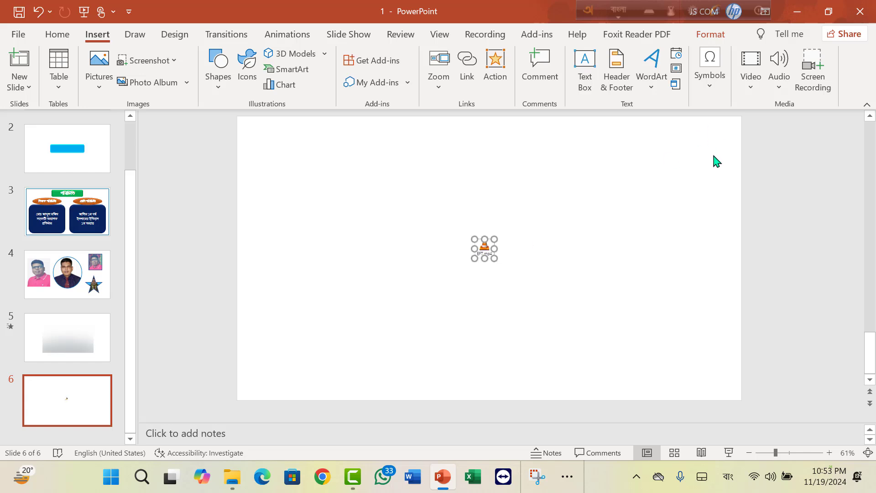